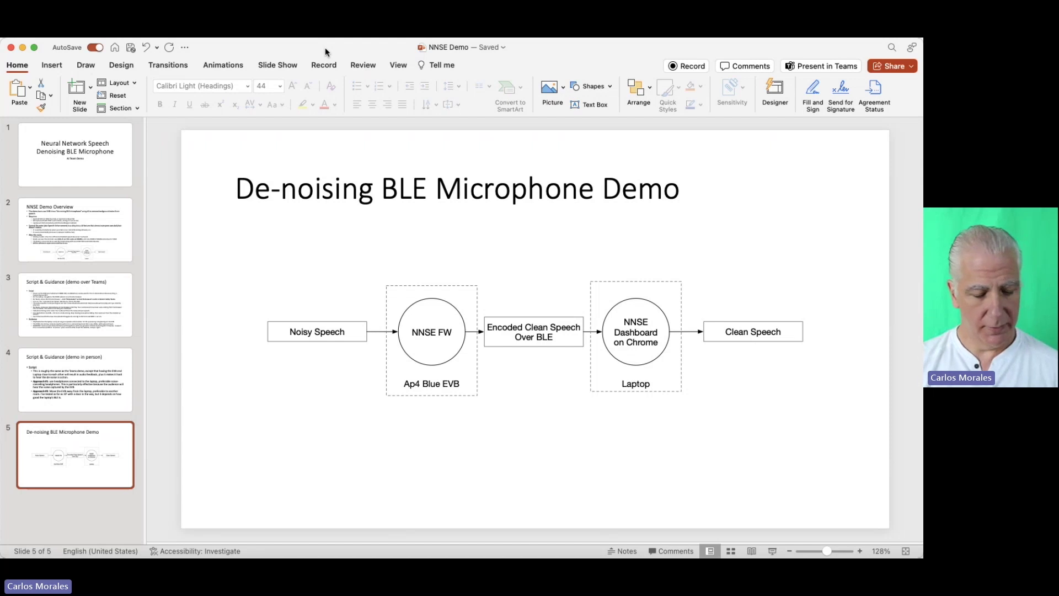
# - Switch from PowerPoint to the unconnected Web BLE Audio Test page in Chrome
pyautogui.press('super+Tab')
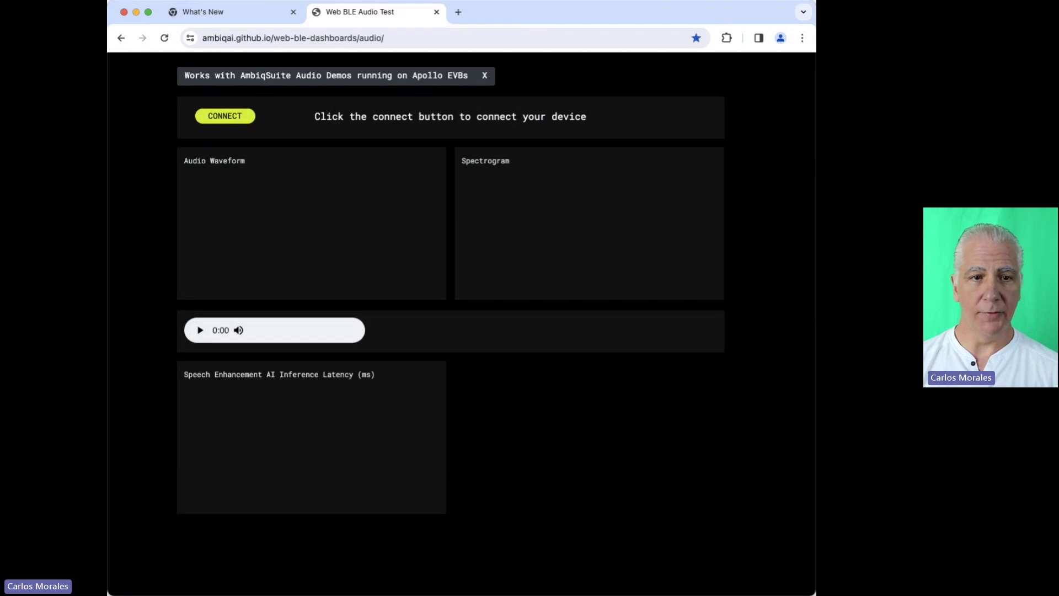
# - Pair the dashboard with the Apollo board over Bluetooth to start live waveform and latency plots
pyautogui.click(212, 121)
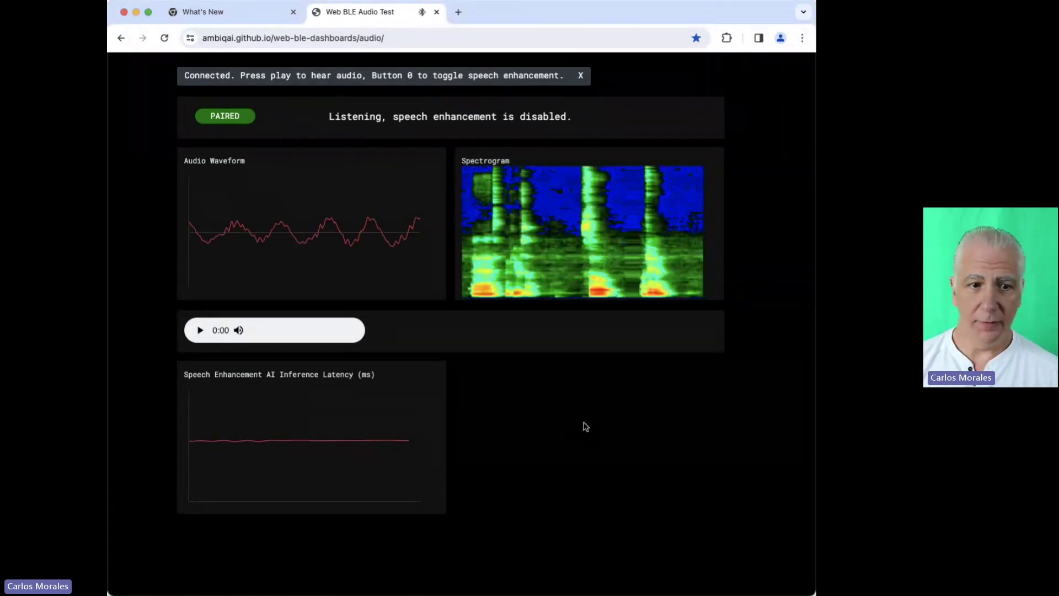
# - Bring up the audio player controls for the live speech stream, latency near 5.352 ms
pyautogui.moveTo(359, 447)
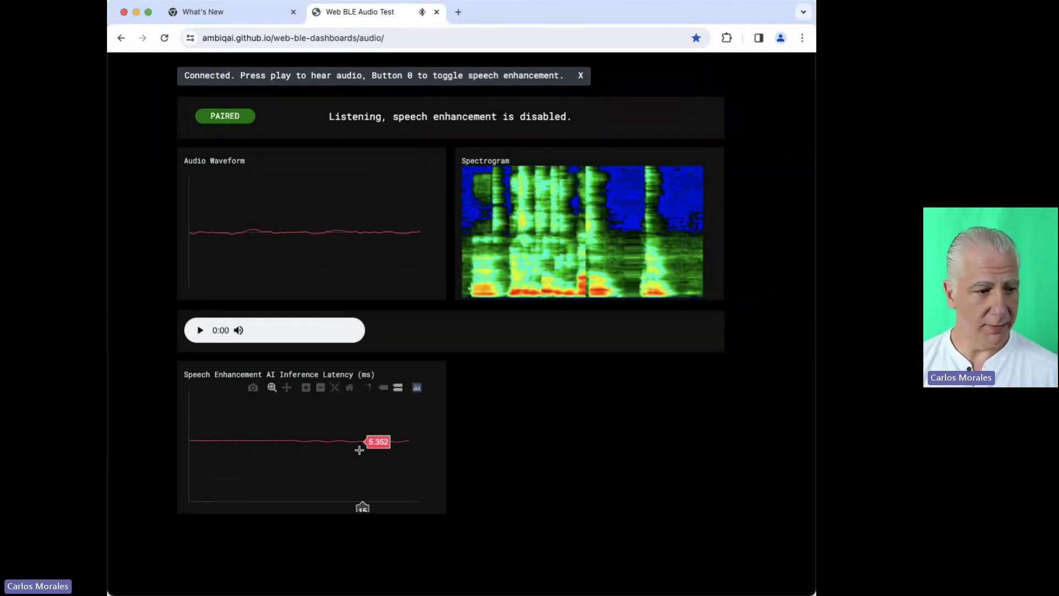